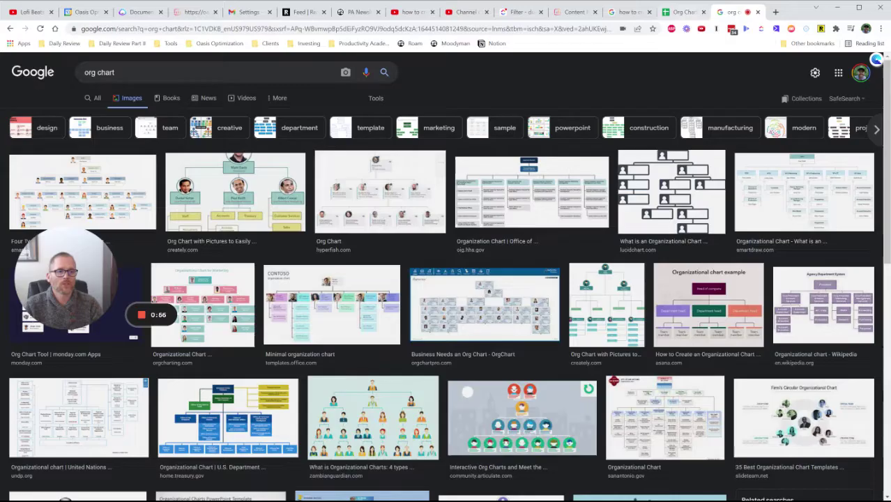
Switch to the Org Chart In Google Sheets spreadsheet and examine the Title, Reports To and Name headers
key("ctrl+shift+Tab")
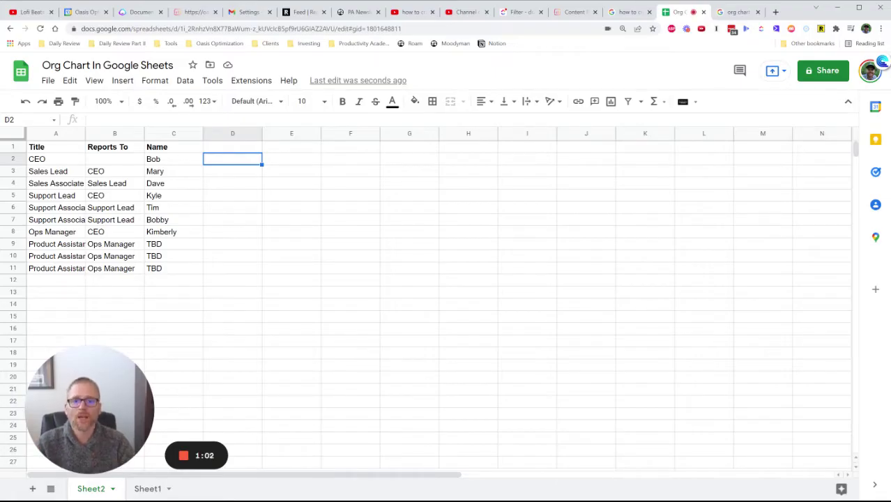
left_click(55, 147)
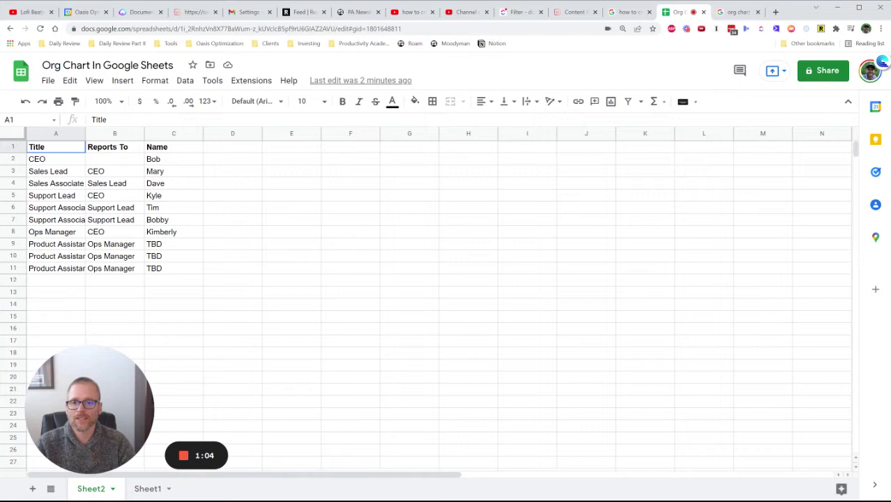
key("Right")
key("Right")
key("Left")
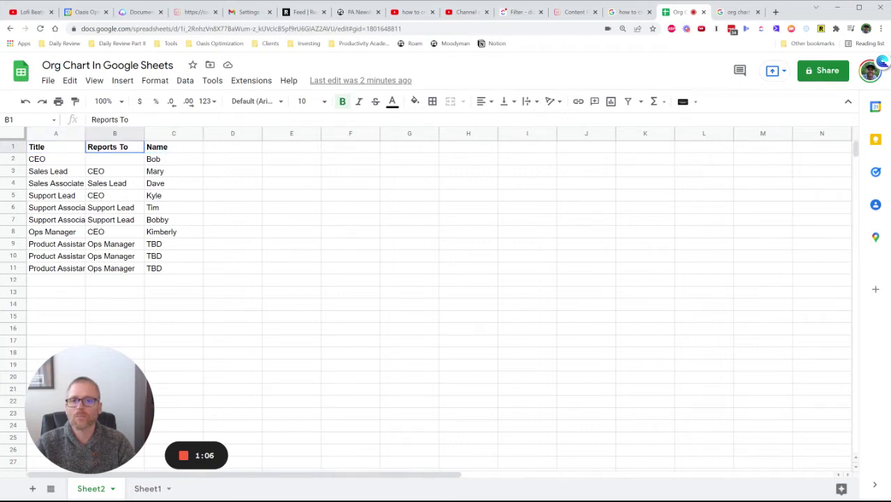
key("Right")
key("Left")
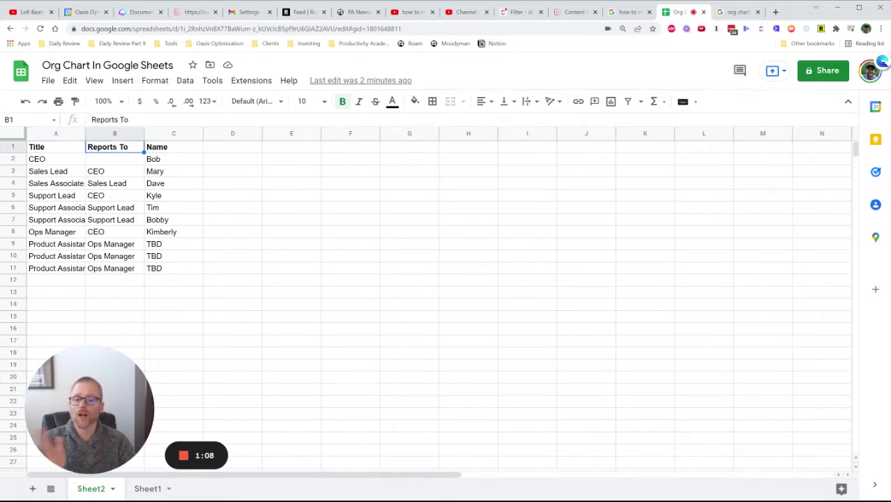
key("Left")
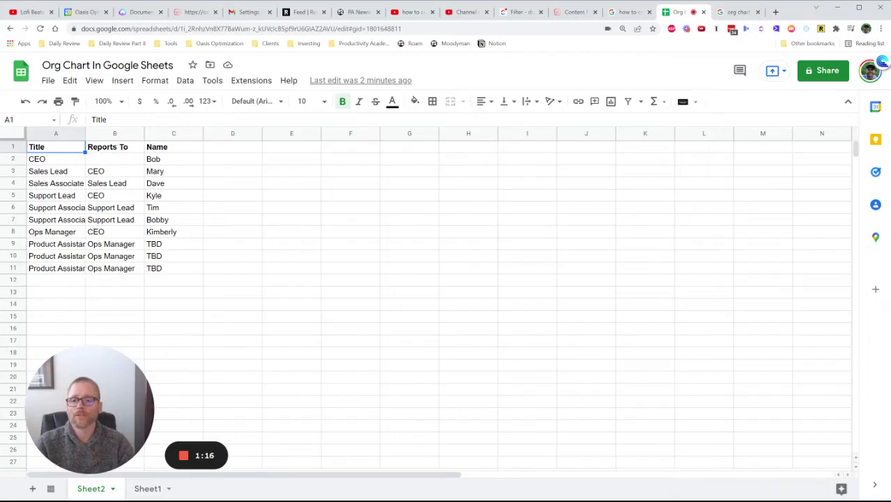
key("Right")
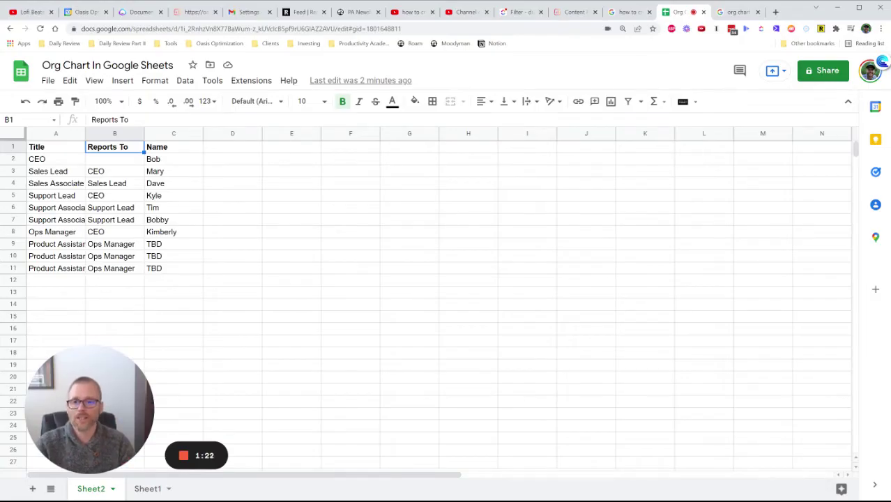
Examine the job titles in A2:A11 and the entries under the Name header
left_click_drag(56, 159, 56, 269)
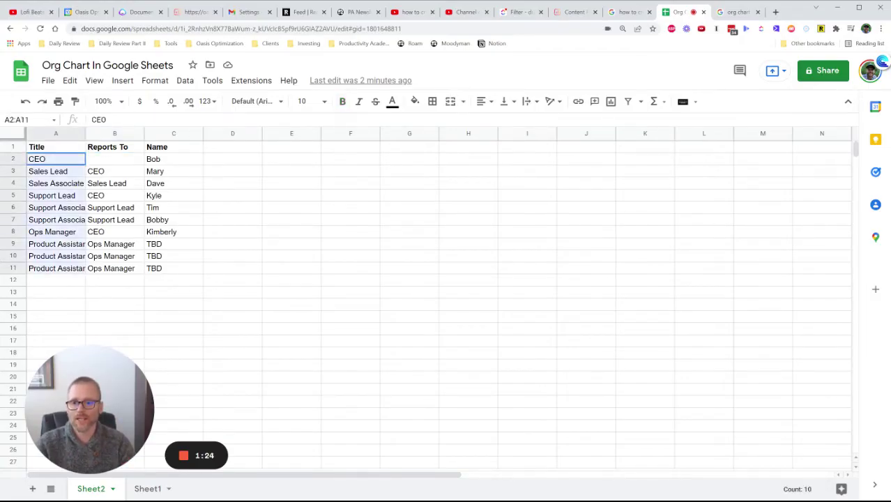
left_click(173, 147)
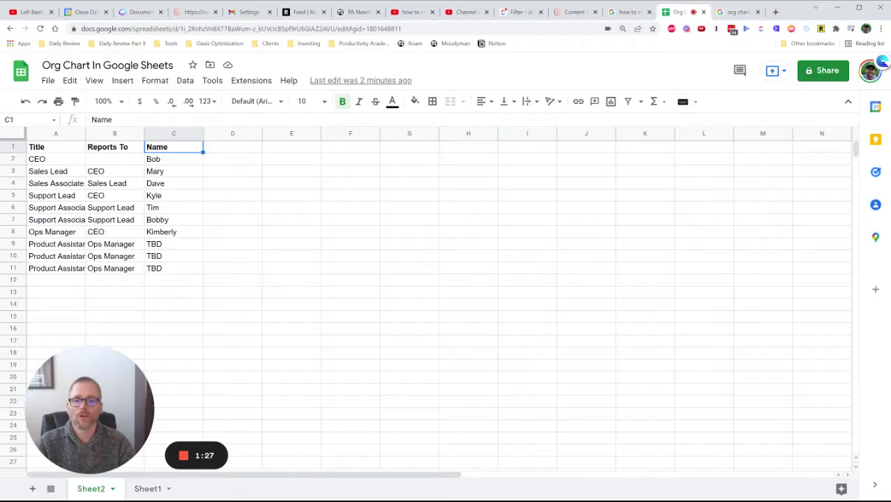
key("Down")
key("Down")
key("Down")
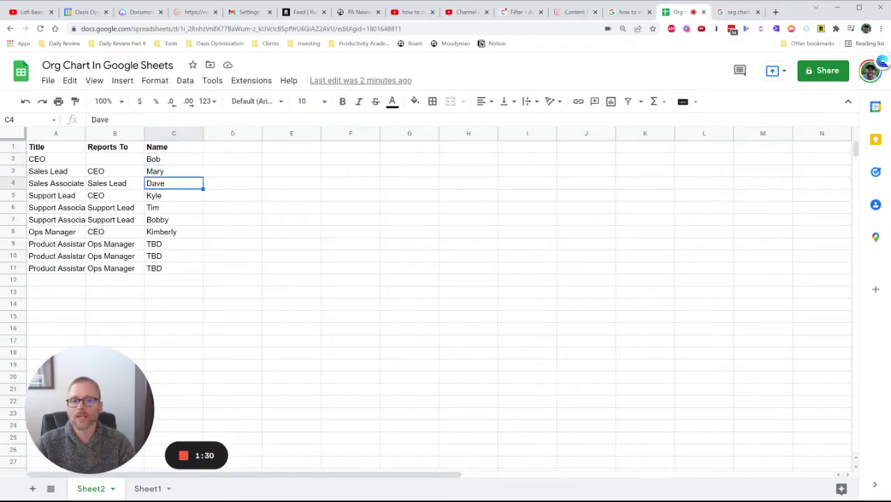
key("Up")
key("Up")
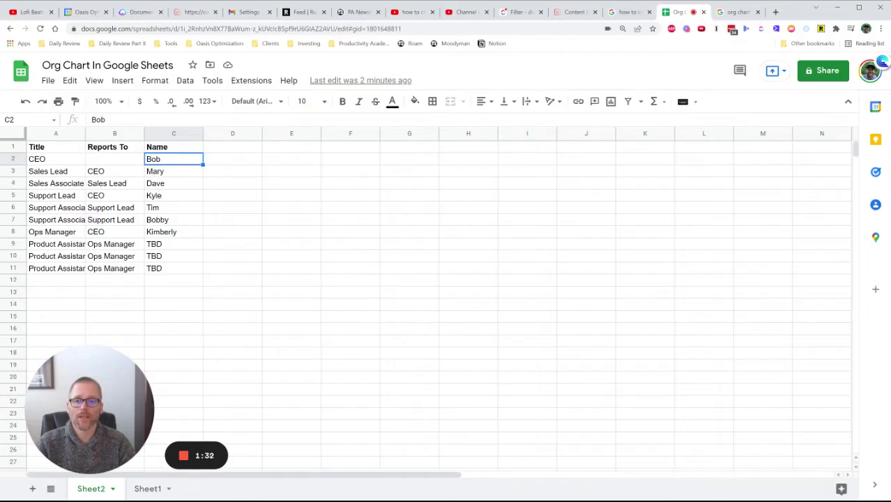
key("Left")
key("Left")
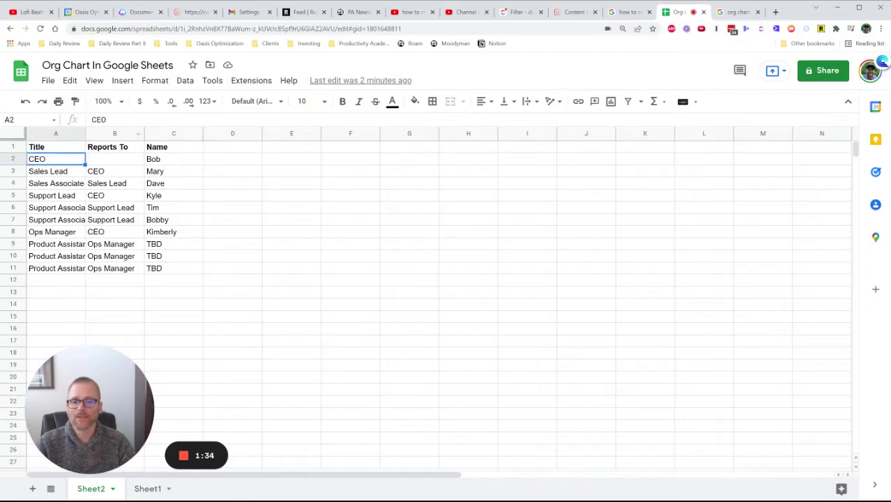
Try adding a second line of placeholder text below CEO in cell A2, and remove it again
key("Return")
key("Escape")
key("Up")
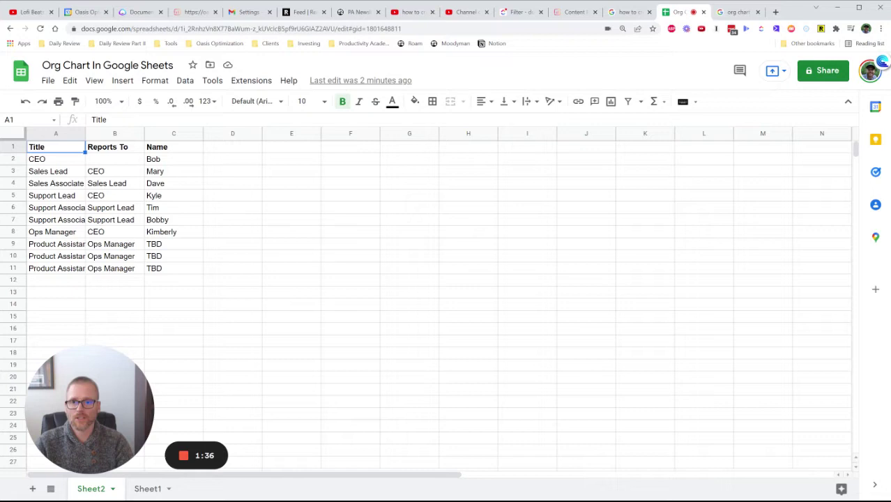
left_click(56, 159)
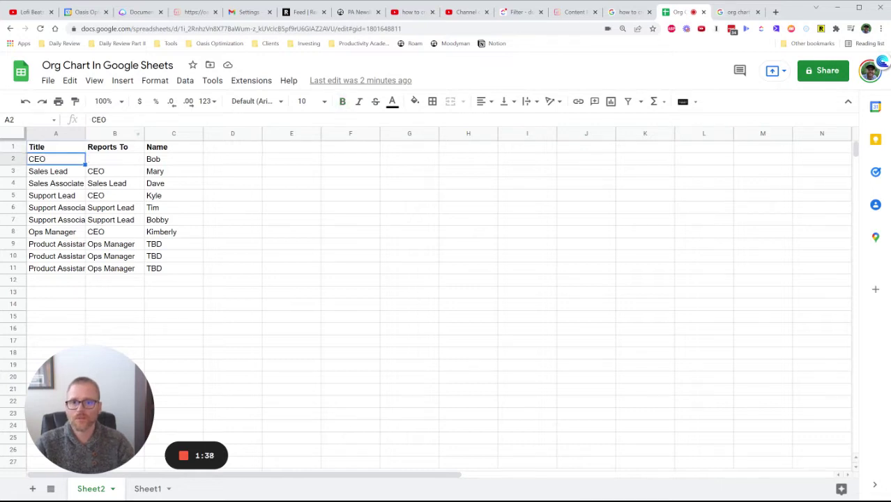
left_click(109, 119)
key("alt+Return")
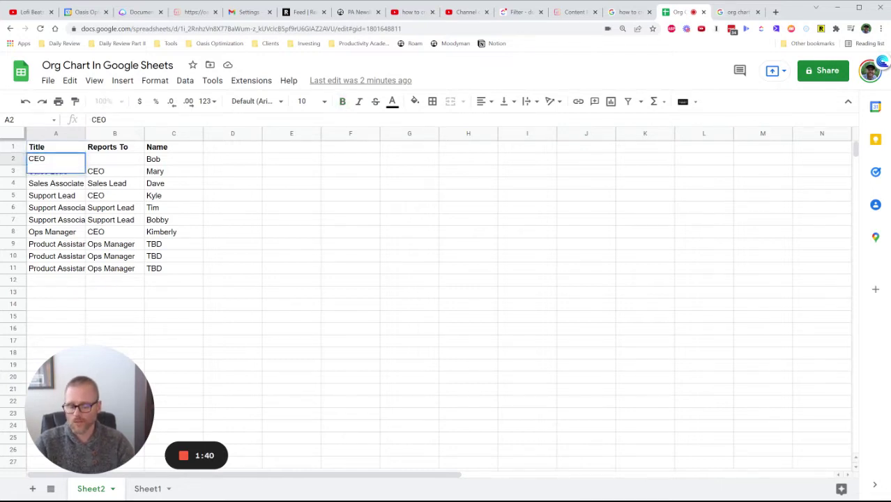
type("sdfsdfsd")
key("BackSpace")
key("BackSpace")
key("BackSpace")
key("BackSpace")
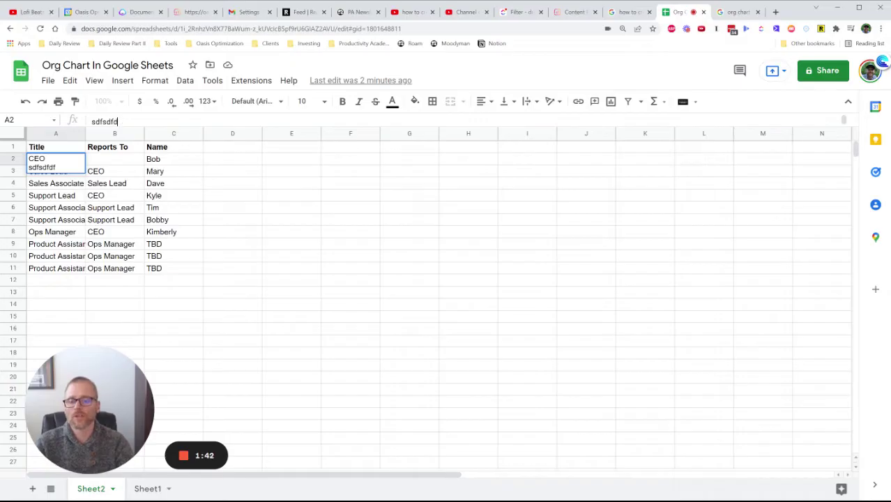
key("BackSpace")
key("BackSpace")
key("BackSpace")
key("BackSpace")
key("BackSpace")
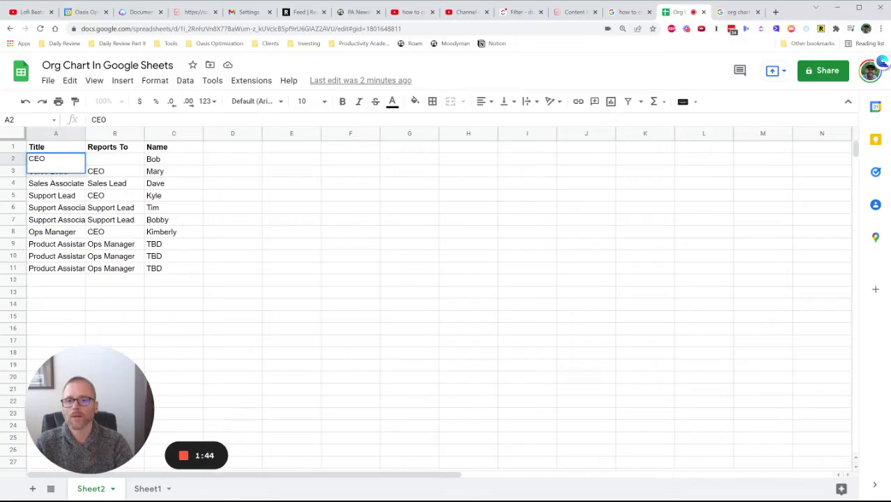
key("Return")
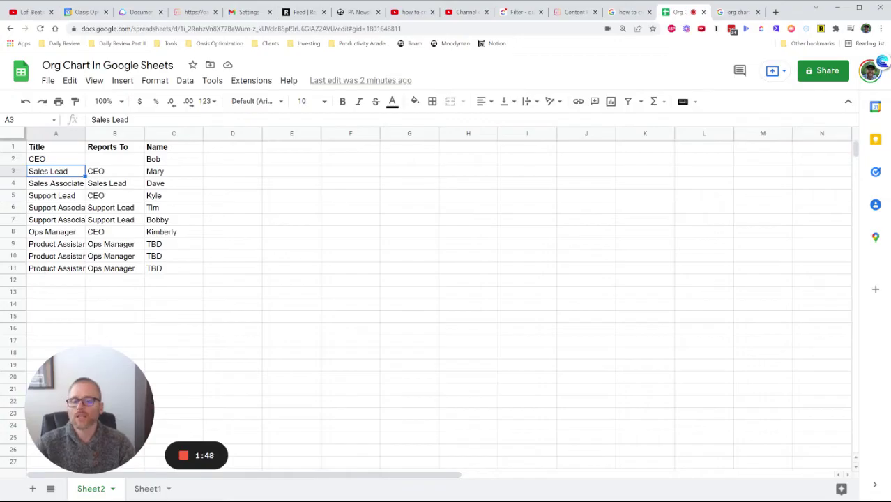
Fit the width of column A to its longest job title
key("Up")
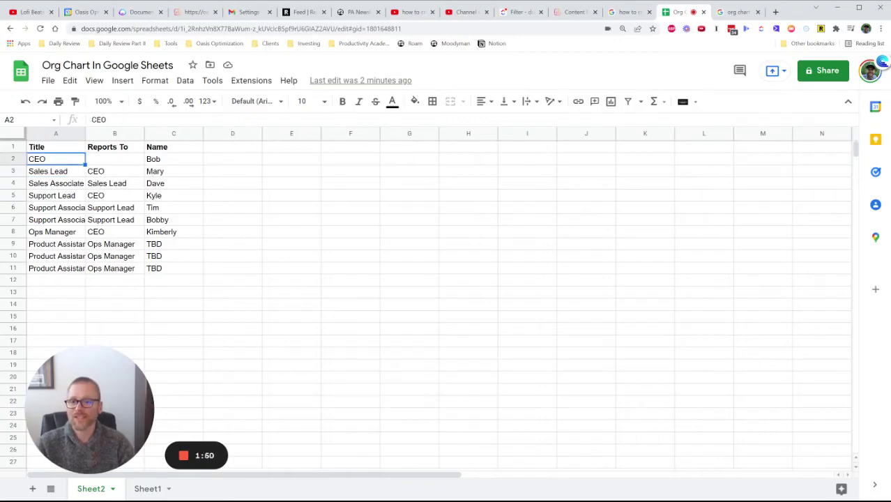
key("Down")
key("Down")
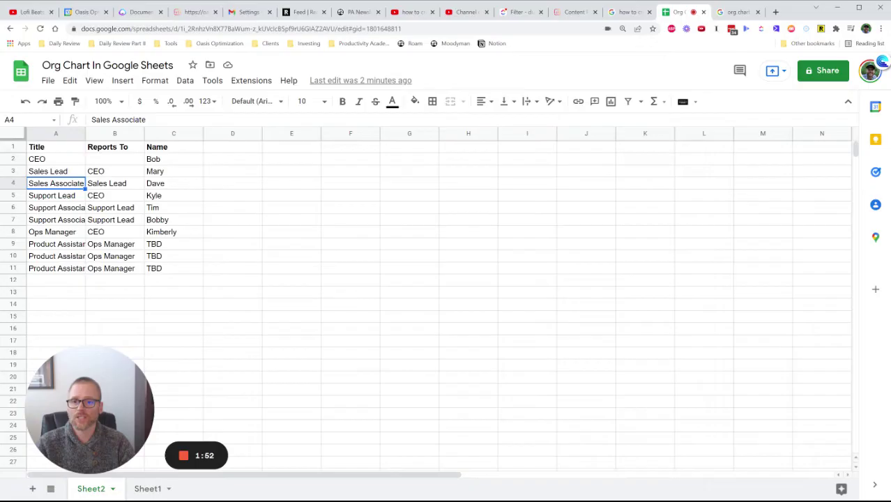
key("Down")
key("Down")
key("Down")
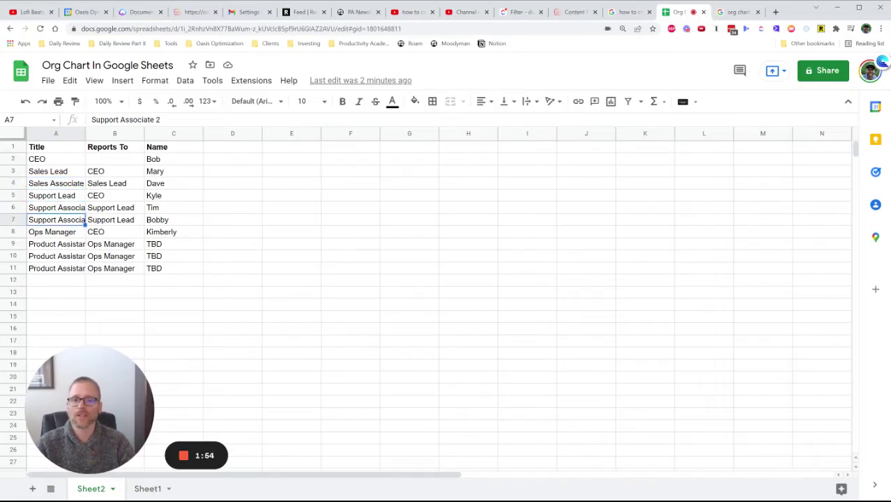
key("Down")
key("Down")
key("Down")
key("Down")
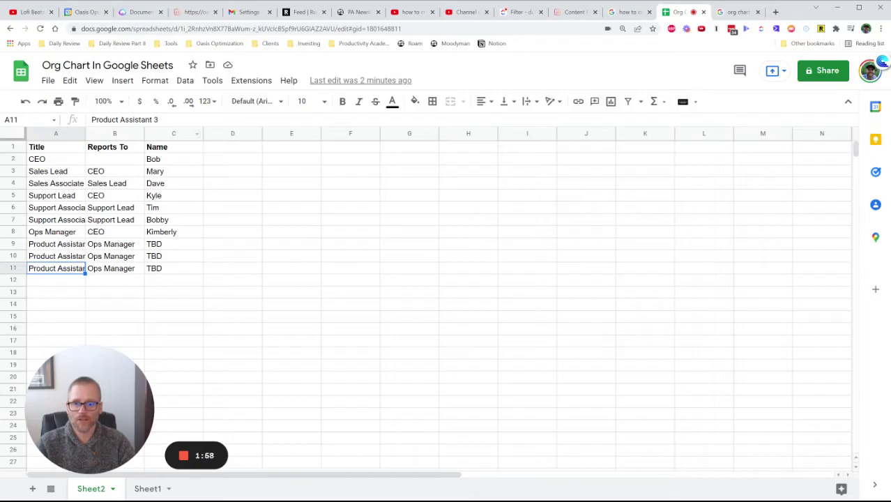
double_click(85, 134)
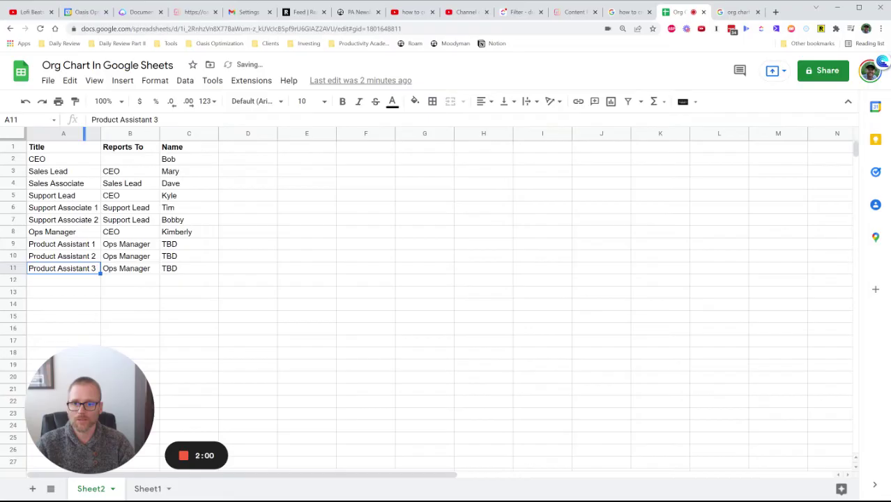
Examine how the two Support Associate titles are numbered and which role each sales and support position reports to
left_click(64, 207)
left_click(64, 219)
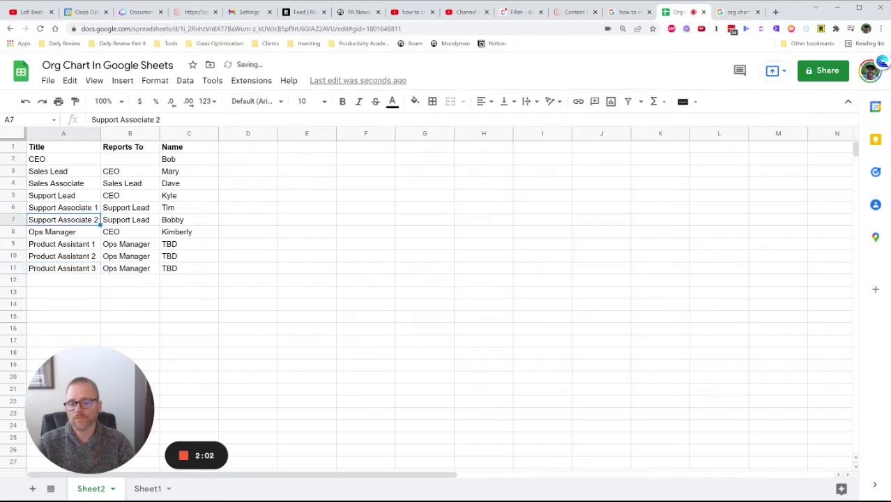
left_click(63, 208)
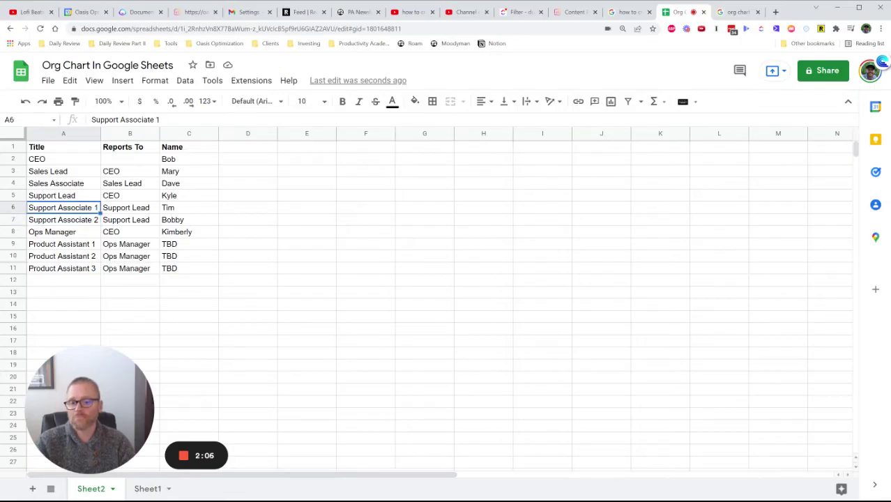
left_click(64, 220)
left_click(64, 208)
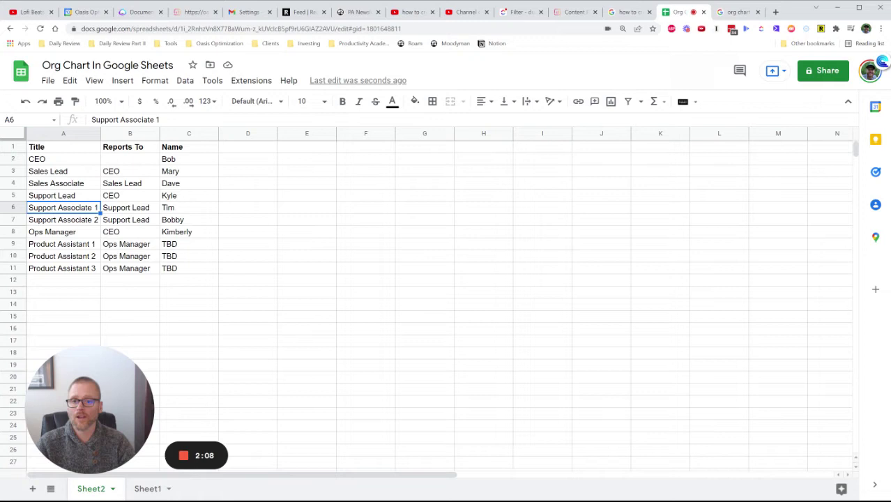
left_click(63, 220)
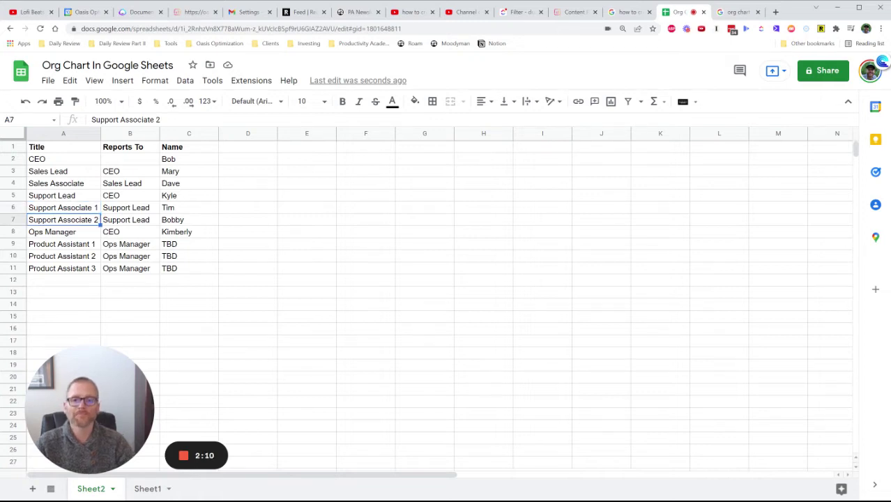
left_click(130, 172)
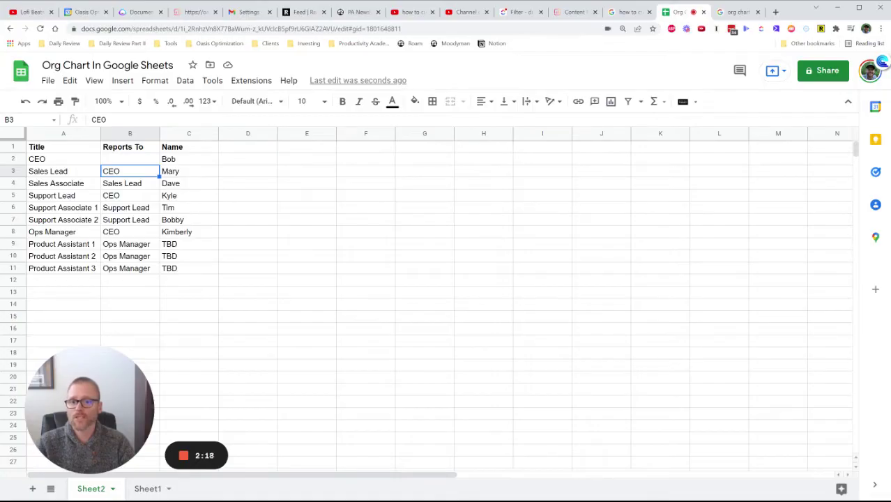
left_click(64, 183)
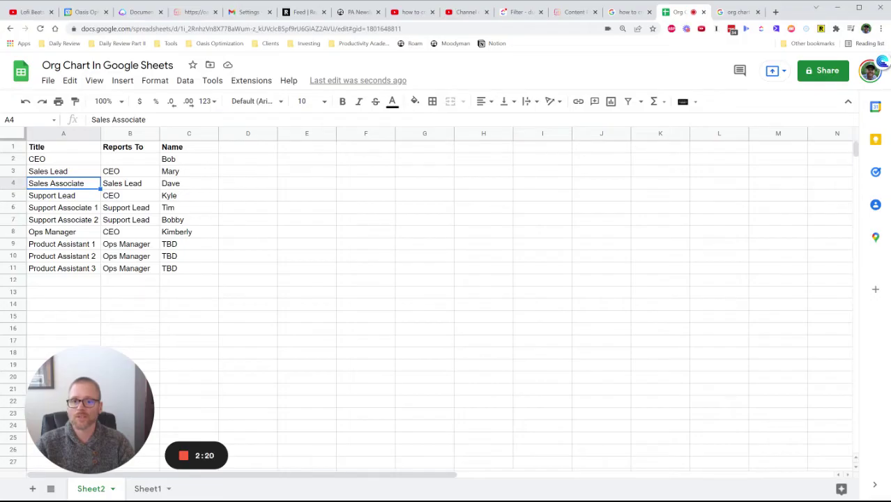
left_click(64, 196)
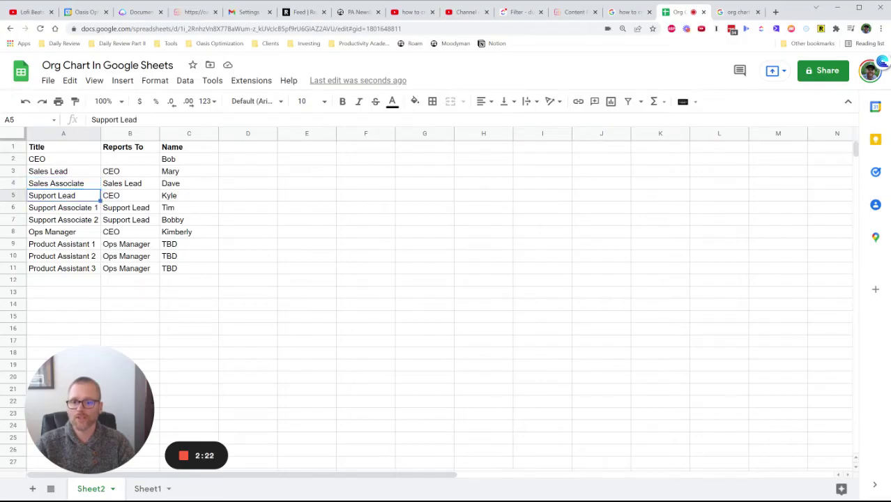
left_click(130, 196)
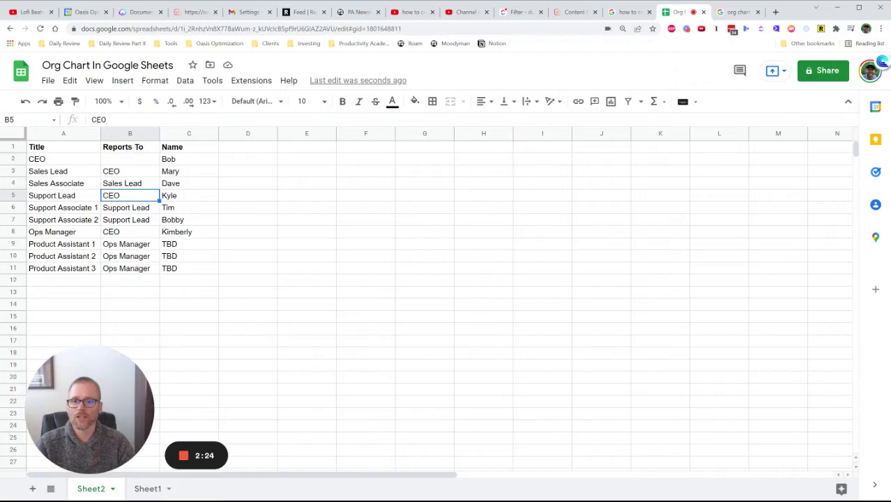
left_click(64, 208)
left_click(63, 220)
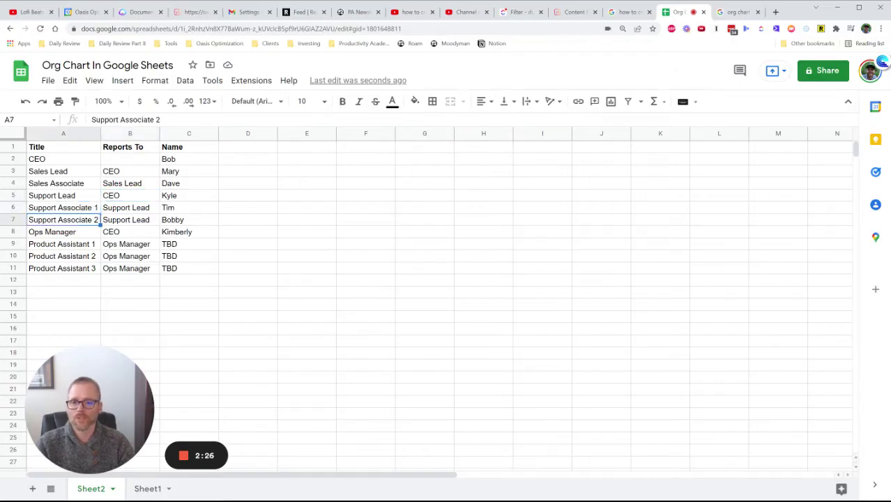
left_click(63, 196)
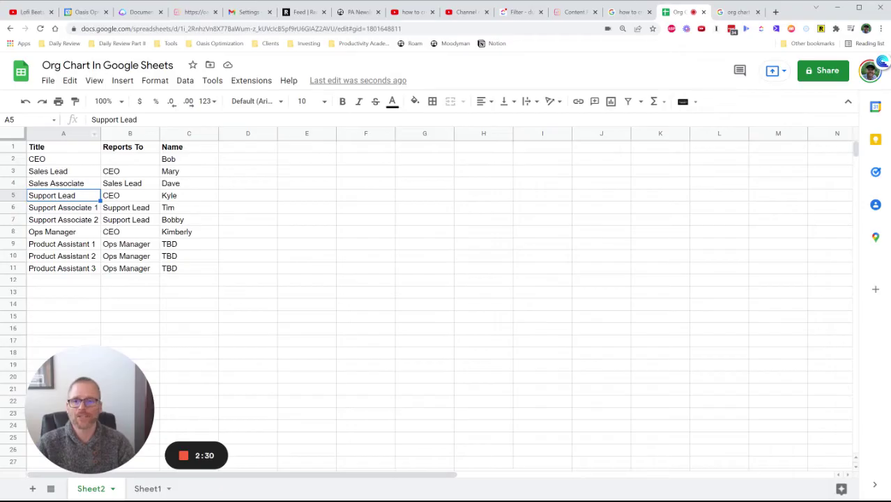
Insert a chart based on the whole table, range A1:C11
left_click_drag(63, 147, 189, 269)
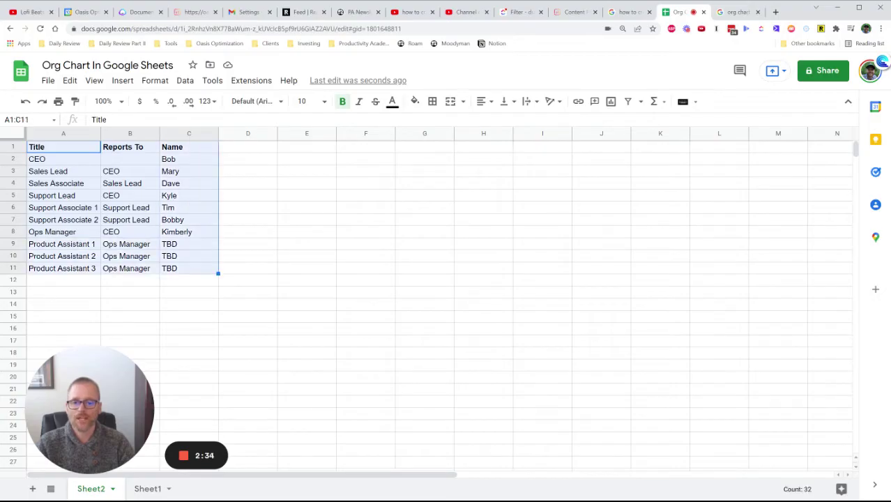
left_click(123, 81)
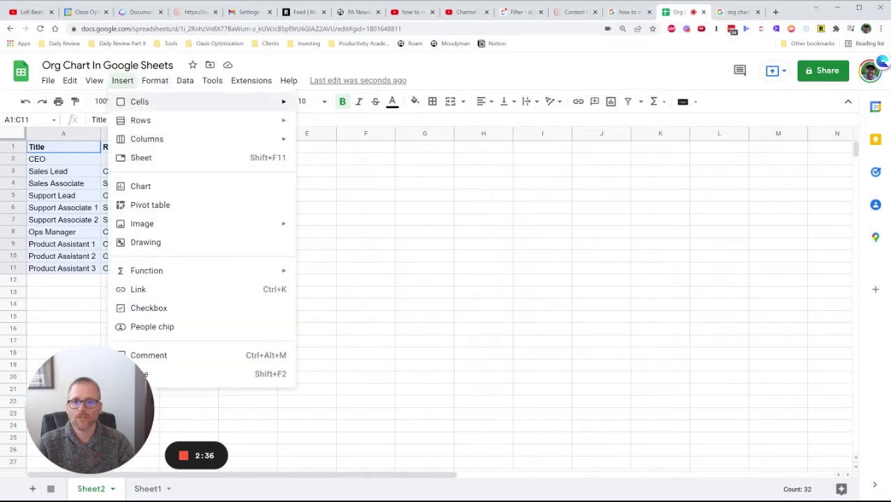
left_click(140, 187)
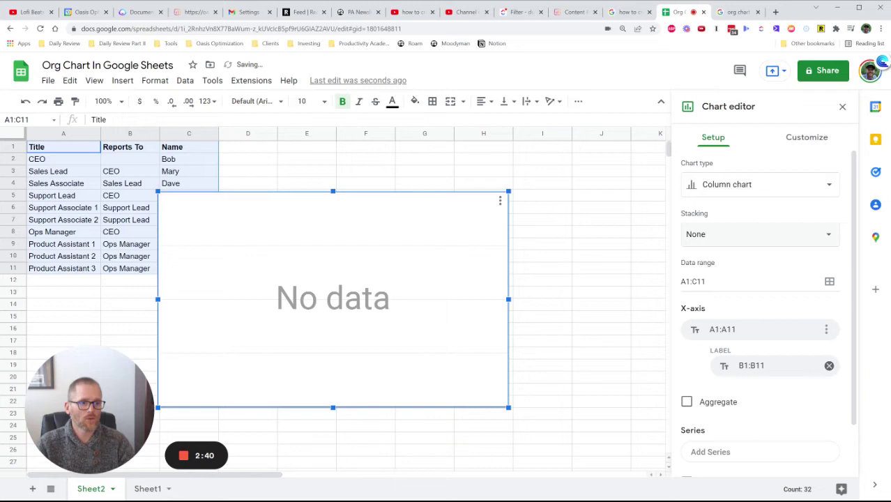
Change the chart type to Organizational chart and use row 1 as headers
left_click(760, 184)
scroll(760, 328, "down", 10)
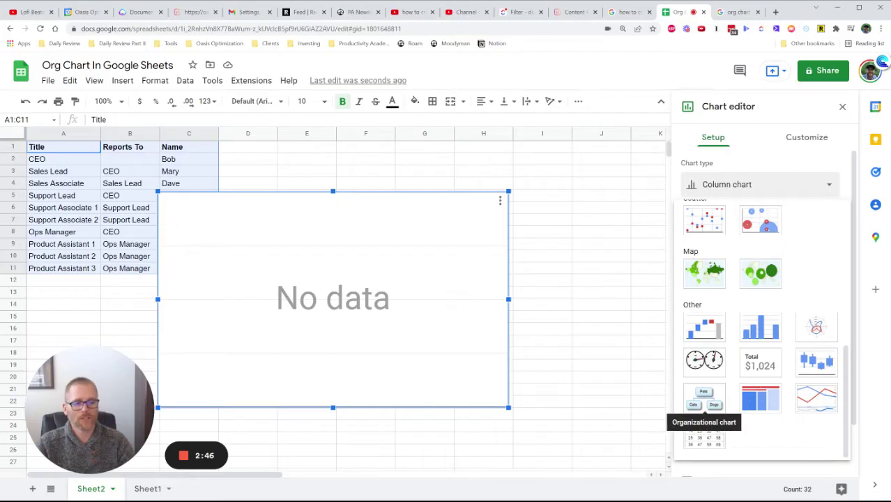
left_click(704, 399)
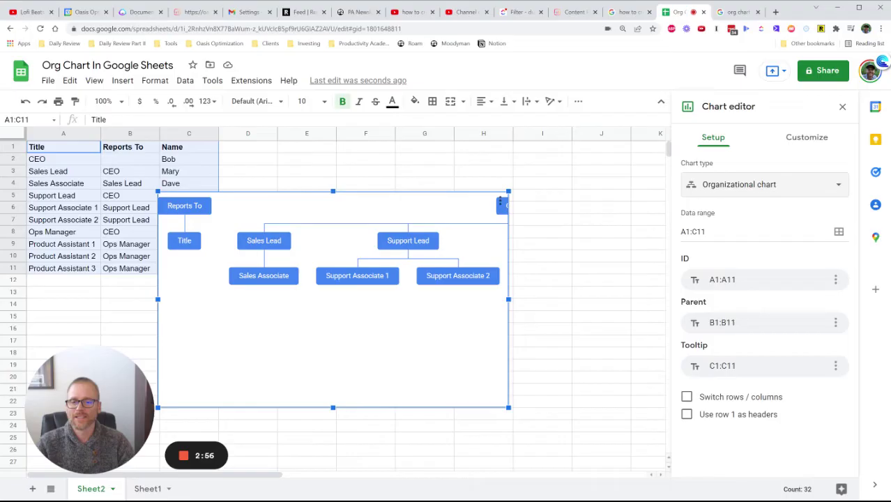
left_click(687, 414)
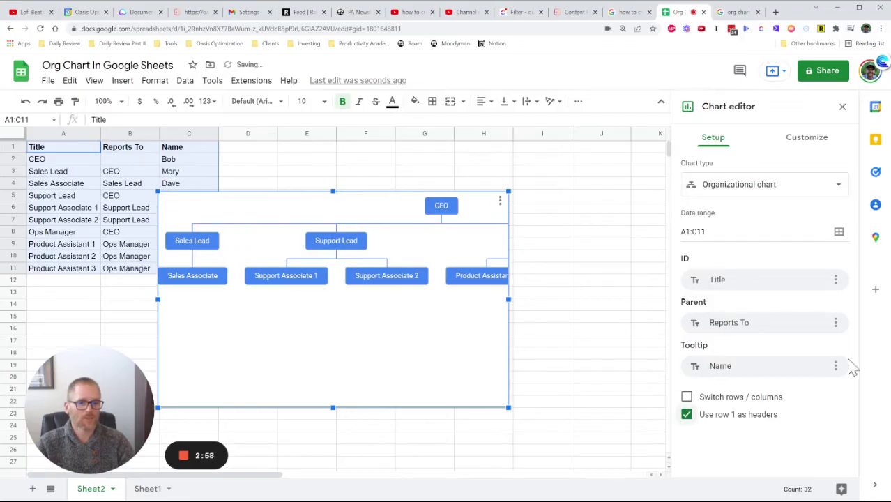
Place the org chart beside the table, starting at column D, and widen it into column N so every branch fits
left_click(601, 256)
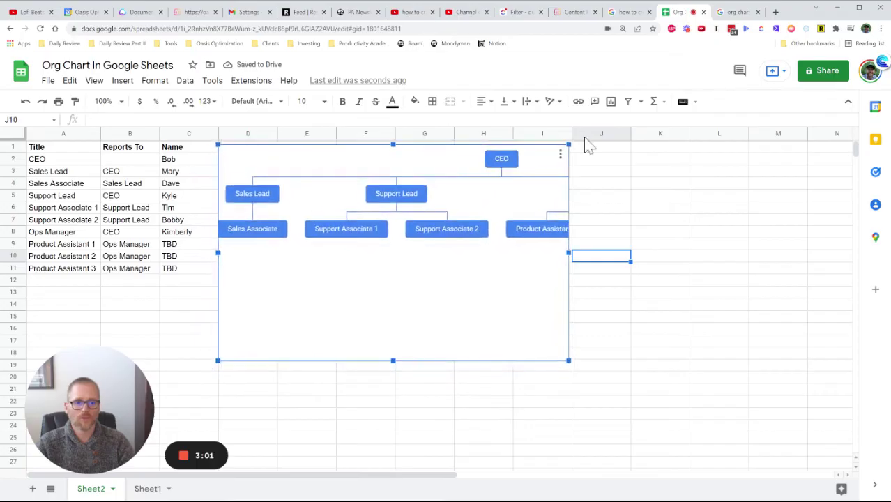
left_click_drag(568, 252, 843, 253)
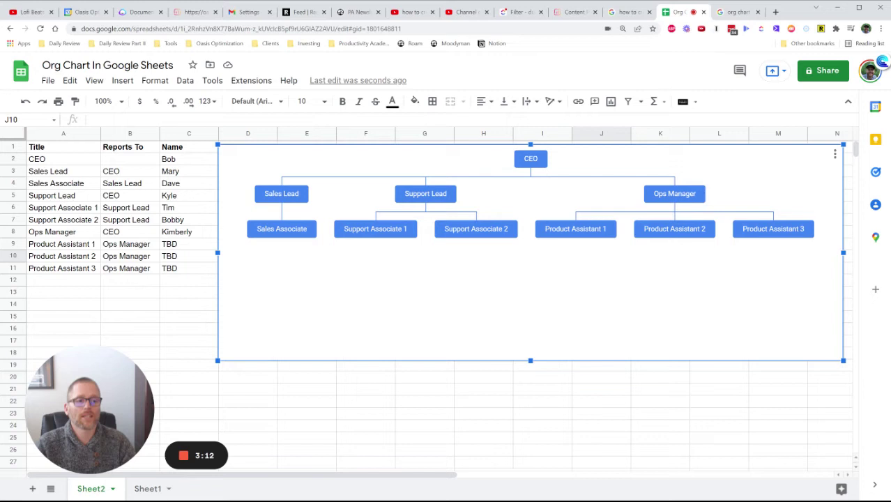
mouse_move(753, 232)
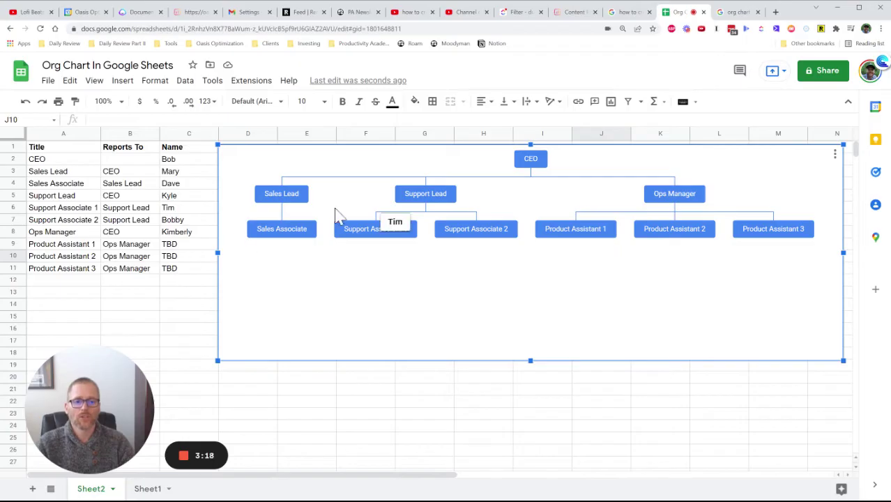
Make Support Associate 2 report to Support Associate 1 by copying the title in A6 into B7
left_click(63, 219)
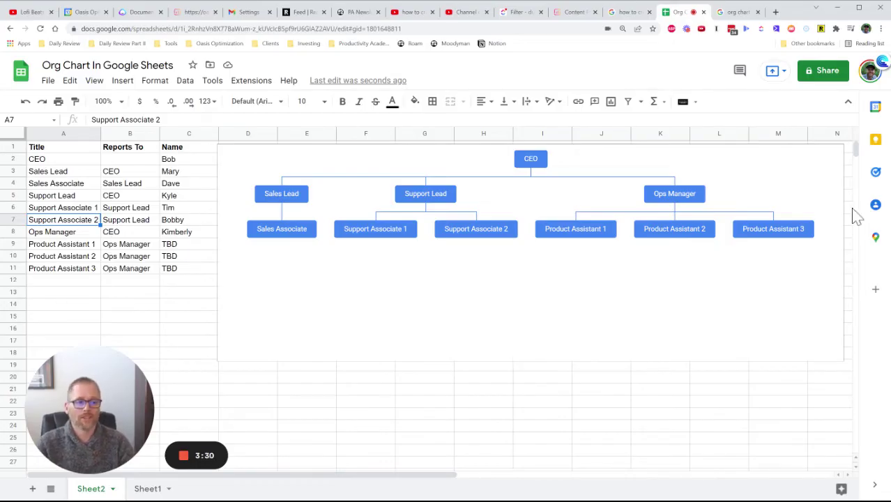
key("Up")
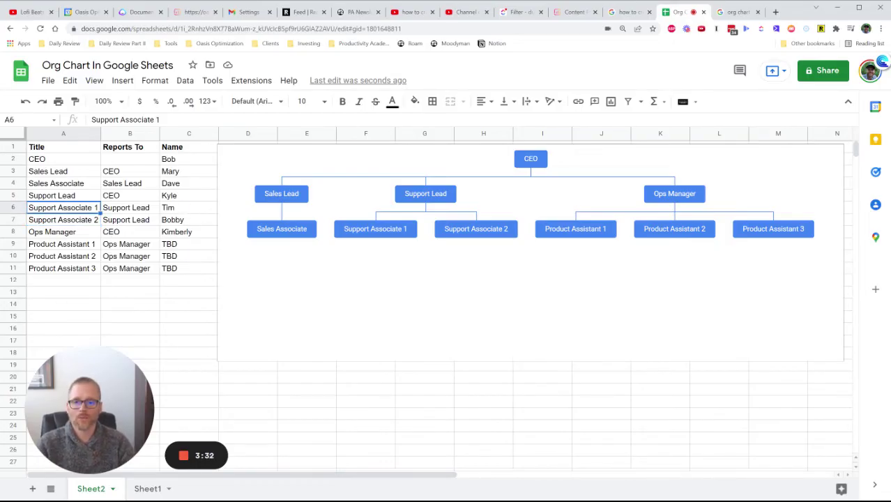
key("Down")
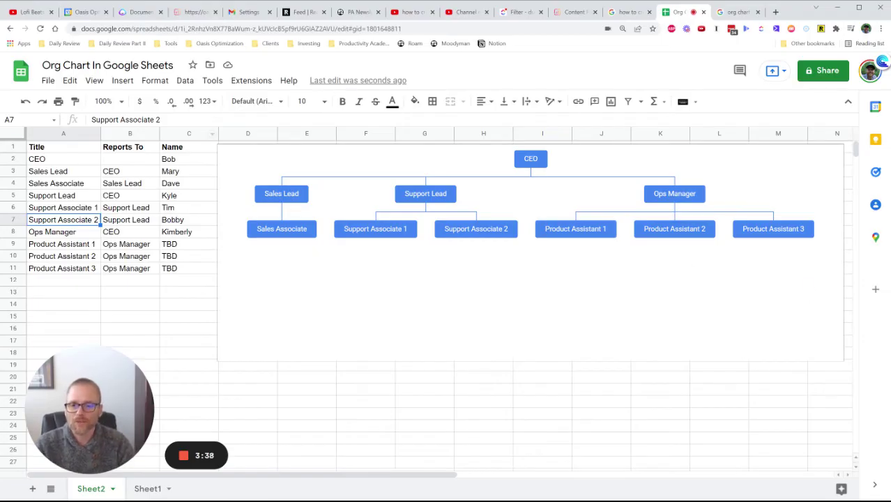
key("Up")
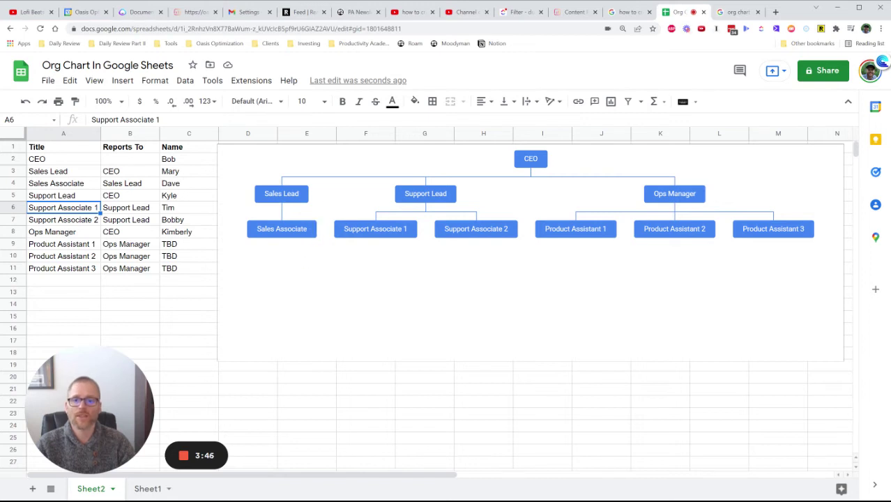
key("ctrl+c")
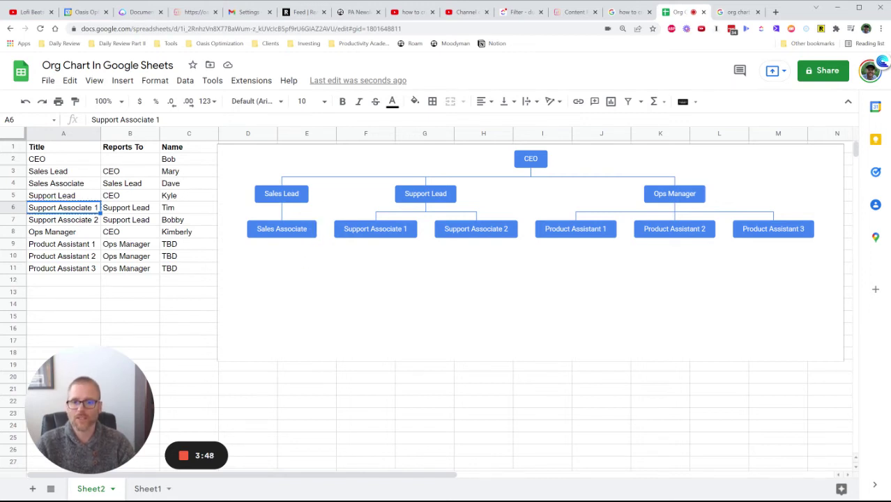
left_click(130, 219)
key("ctrl+v")
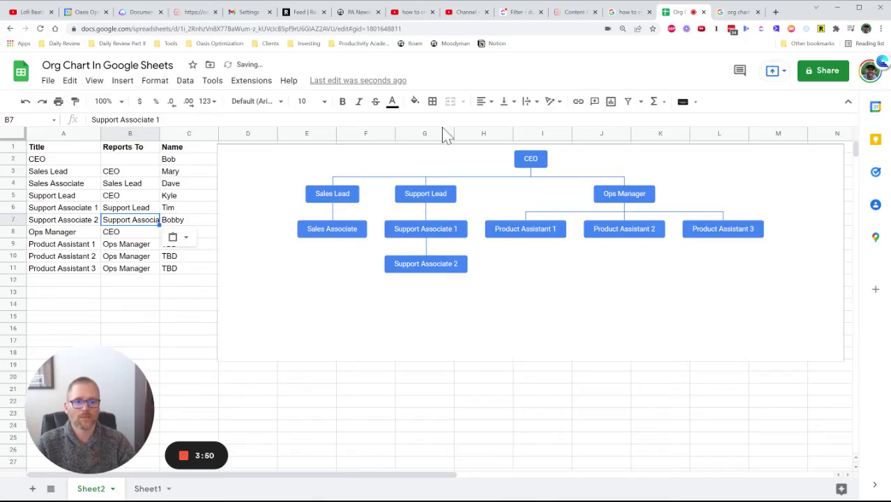